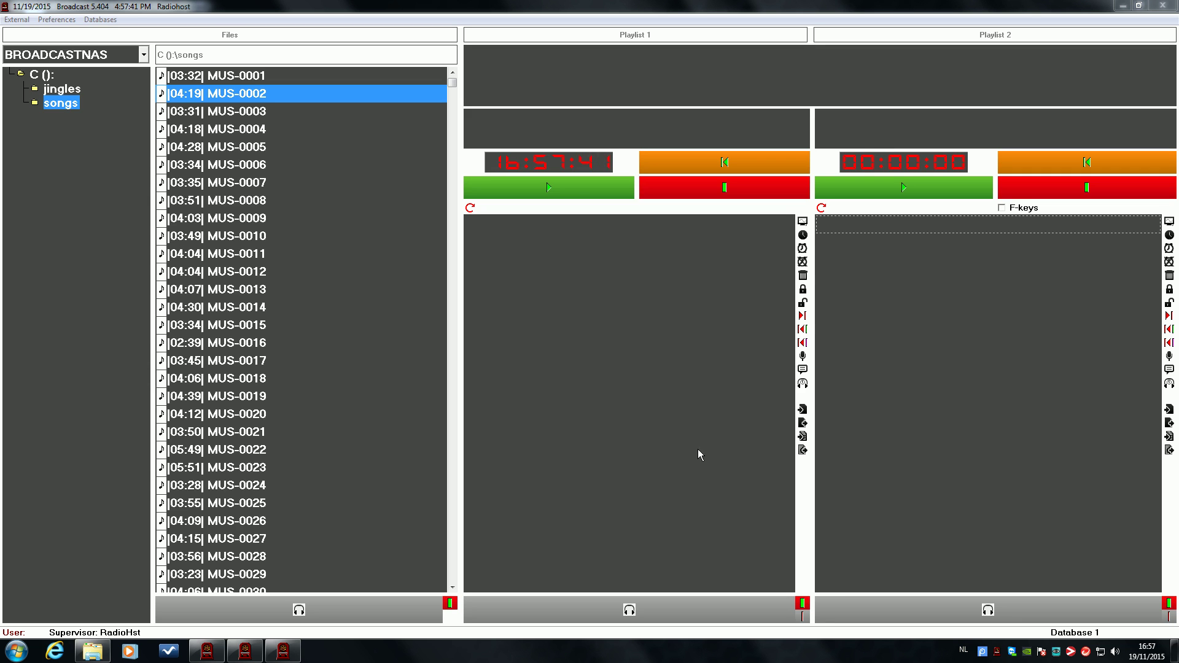
Step: Add MUS-0001 and MUS-0002 (Take On Me, When Smokey Sings) to Playlist 1 and select A-HA
left_click(418, 77)
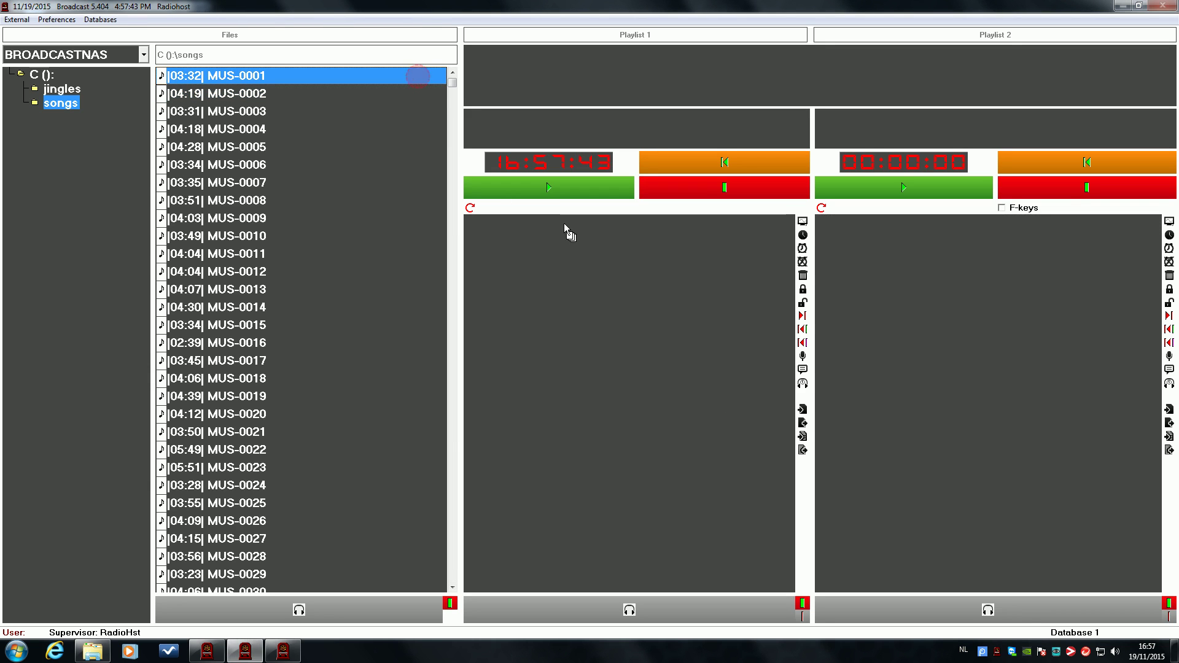
left_click_drag(299, 94, 523, 248)
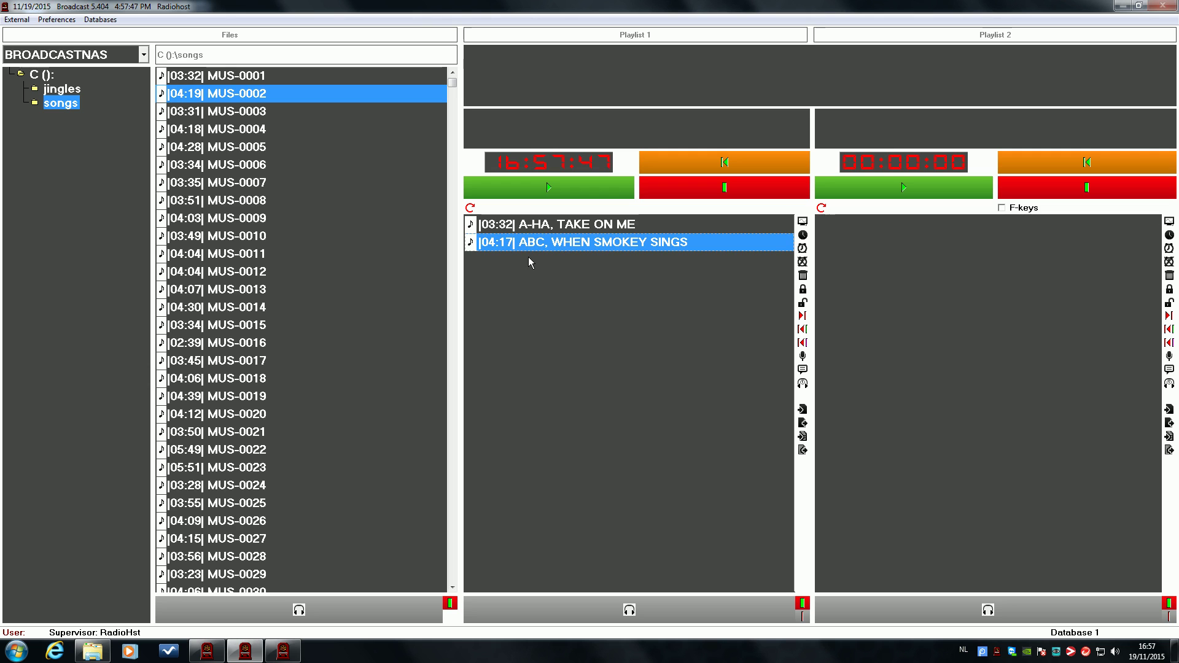
key("Up")
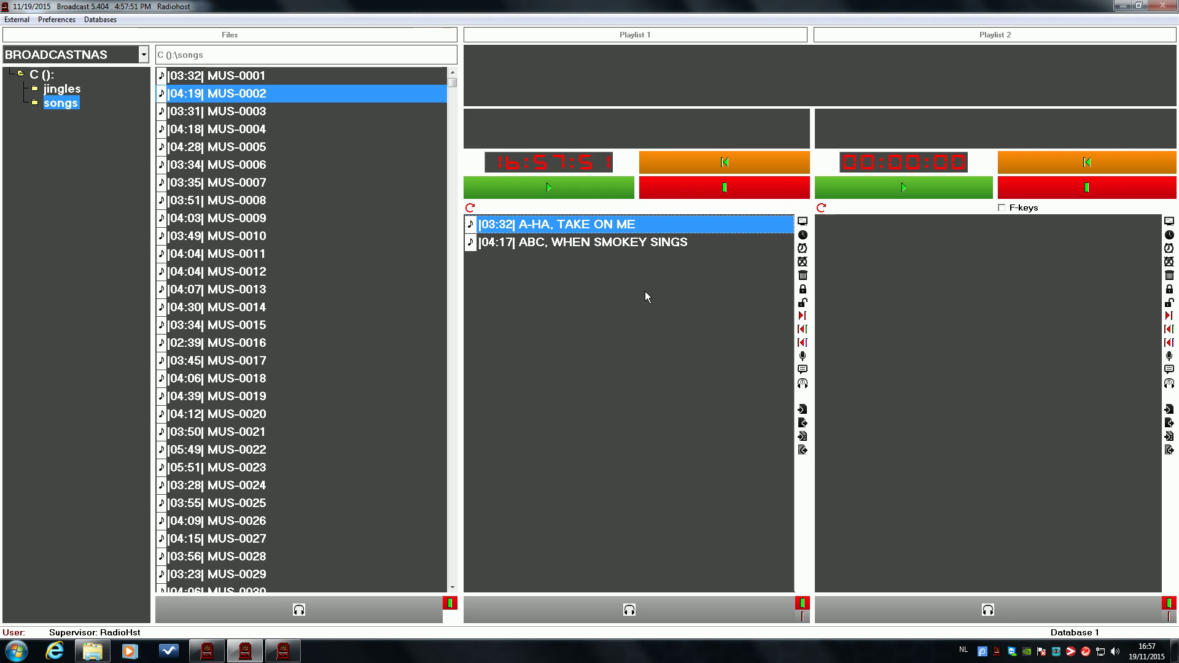
Step: Insert a Speak voice-track placeholder directly after A-HA's Take On Me in Playlist 1
left_click(803, 357)
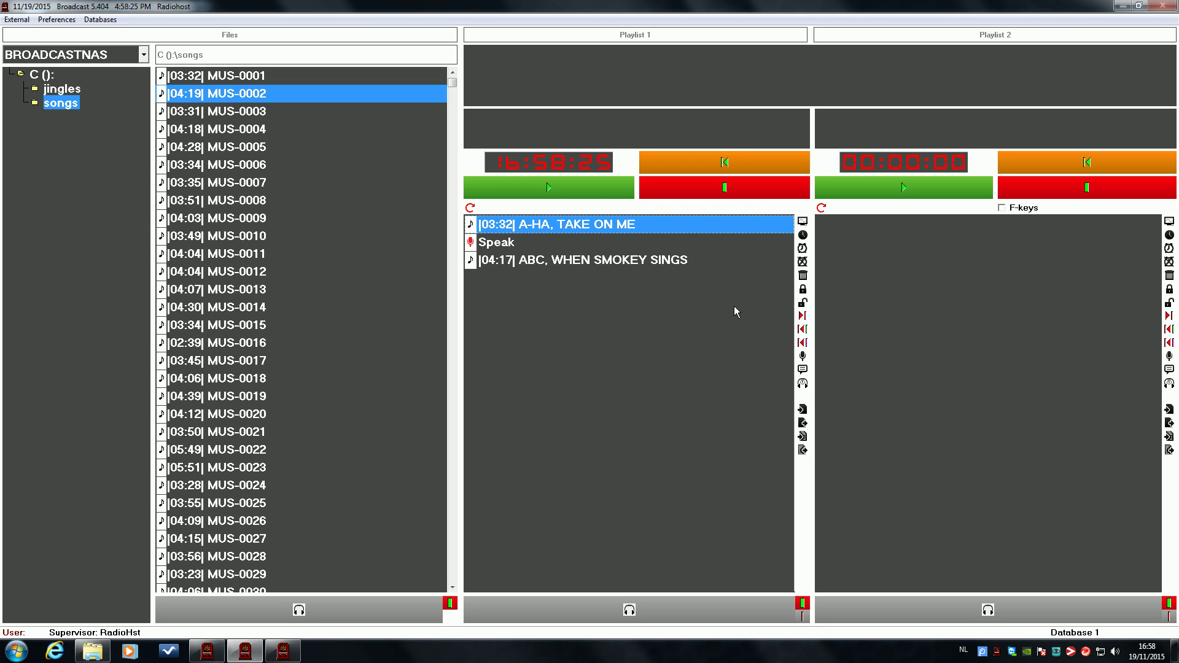
Step: Record the 12-second Speak BROADCAST voice track and preview it to the end
key("space")
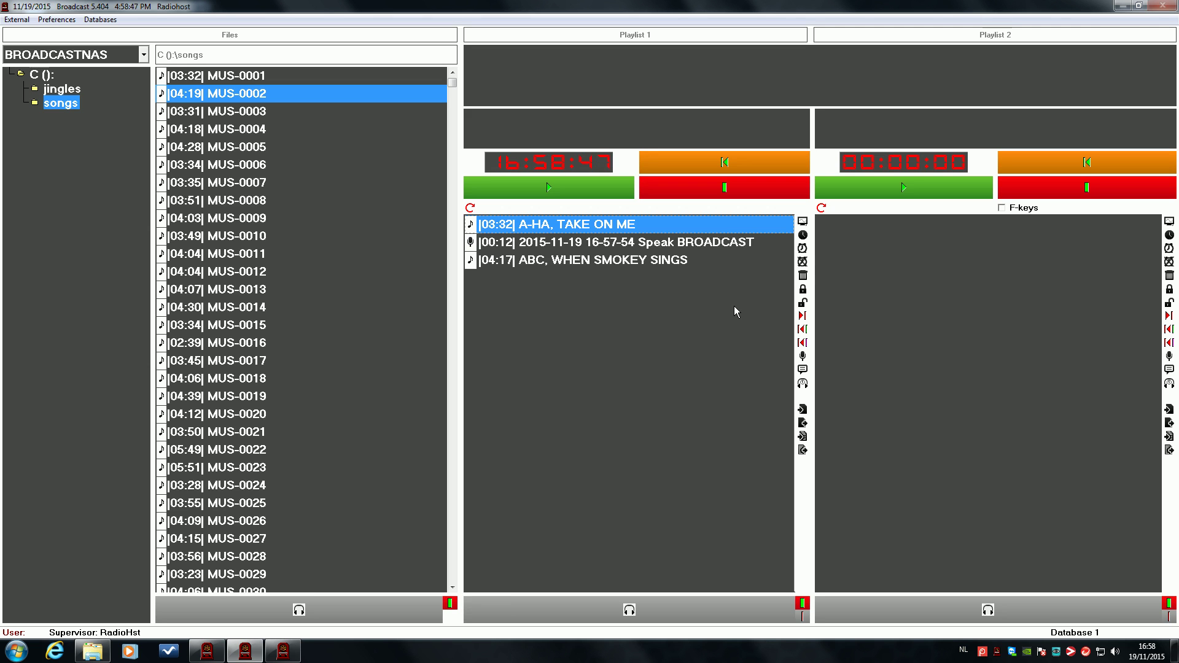
key("space")
Step: Select A-HA, the voice track and ABC, and open them in Advanced monitor with F5
key("shift+Down")
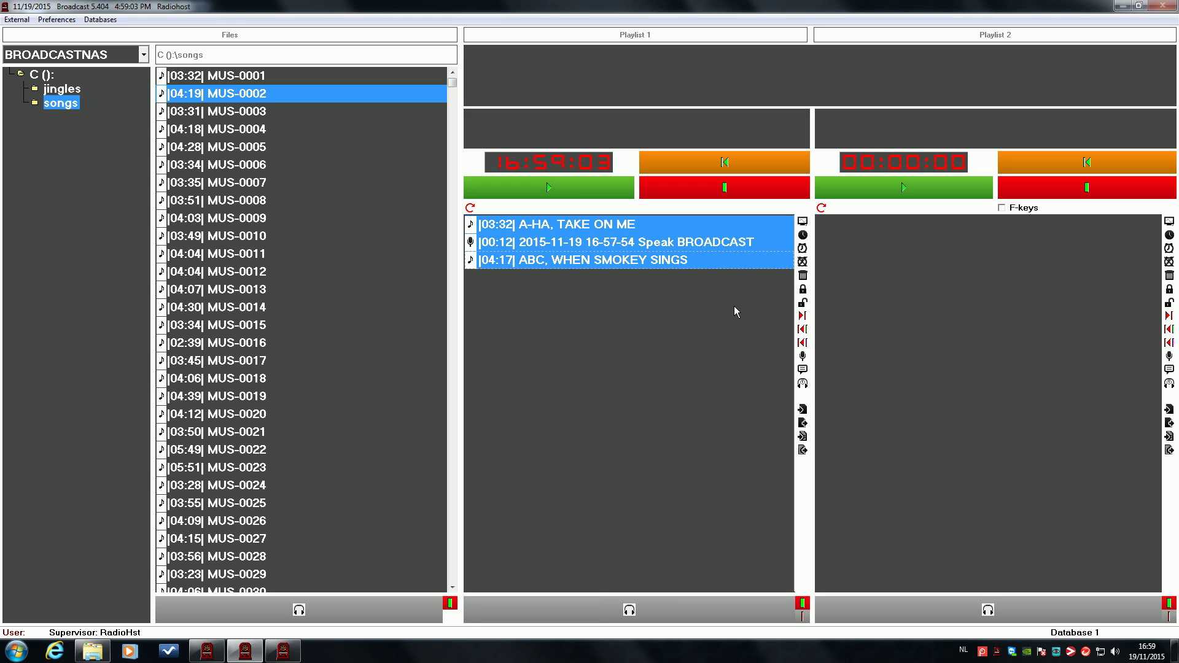
key("shift+Down")
key("F5")
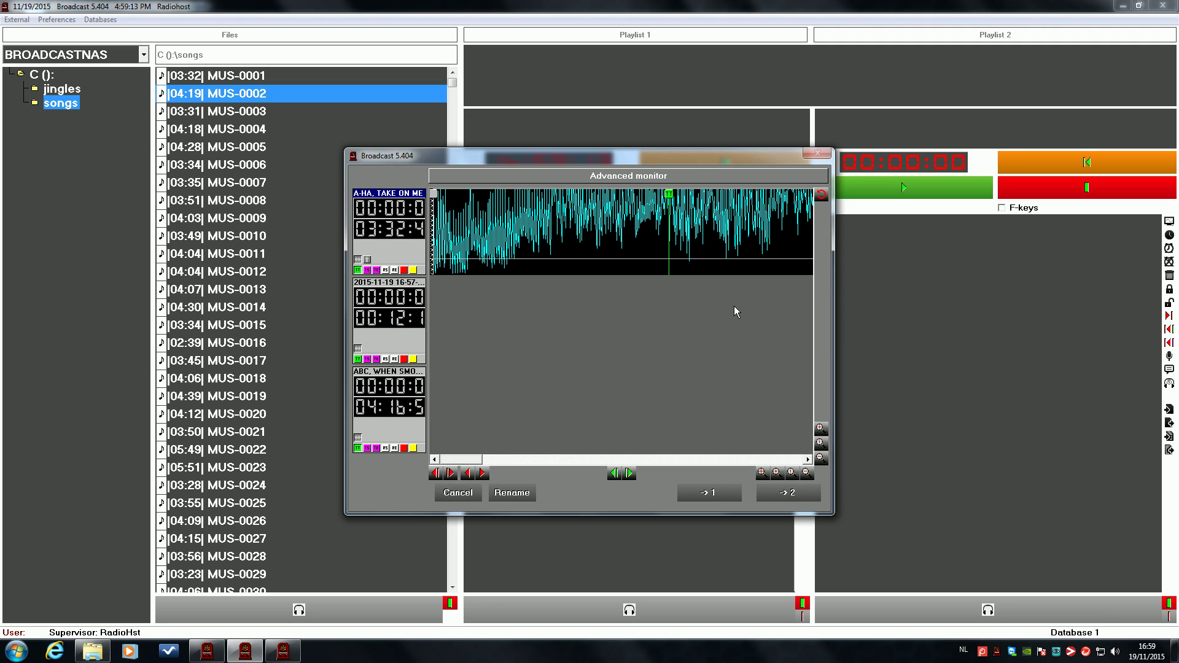
Step: Start ABC earlier beneath the voice track and normalize the voice track's volume
left_click(483, 473)
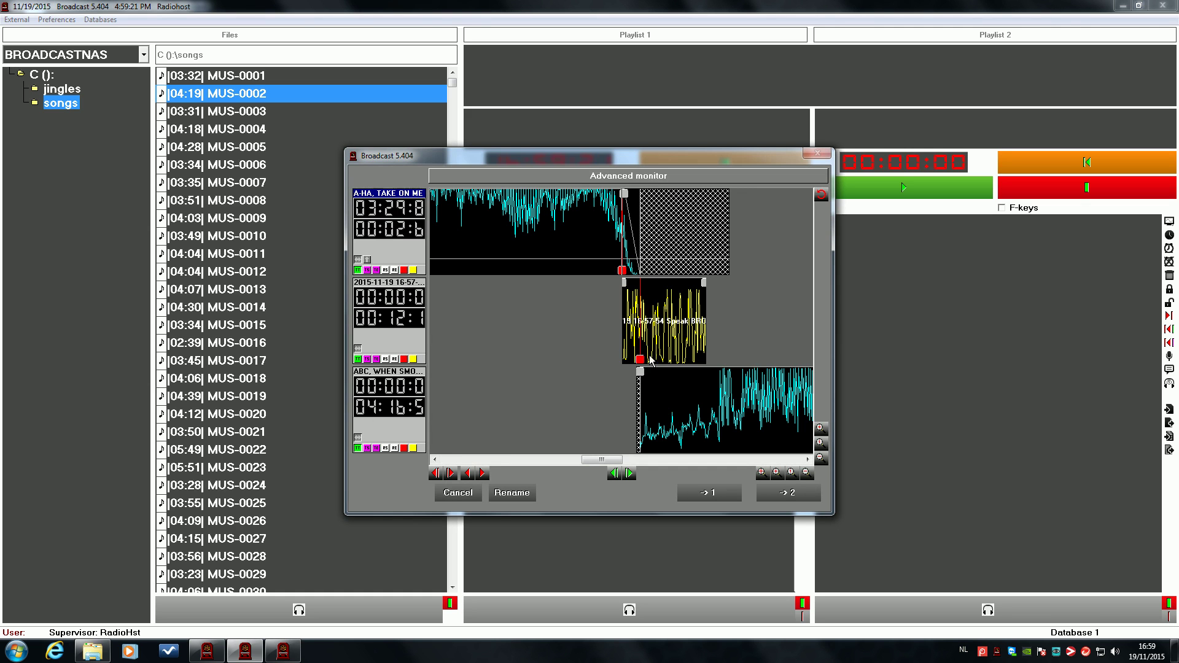
left_click_drag(638, 359, 622, 369)
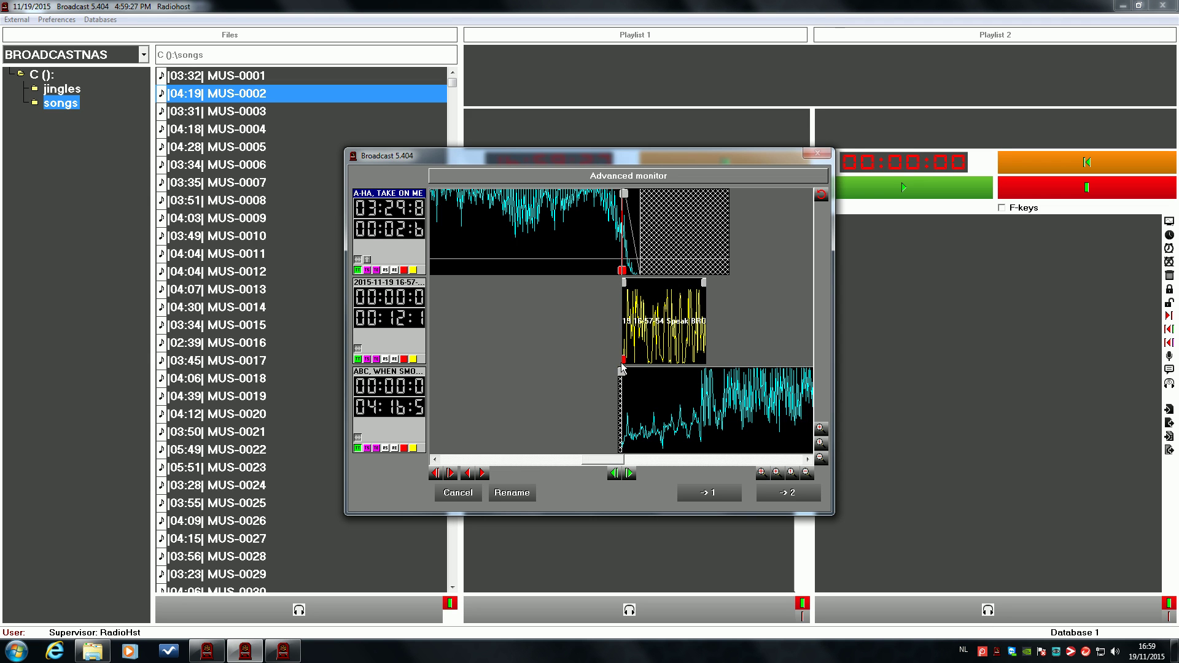
right_click(402, 334)
left_click(453, 407)
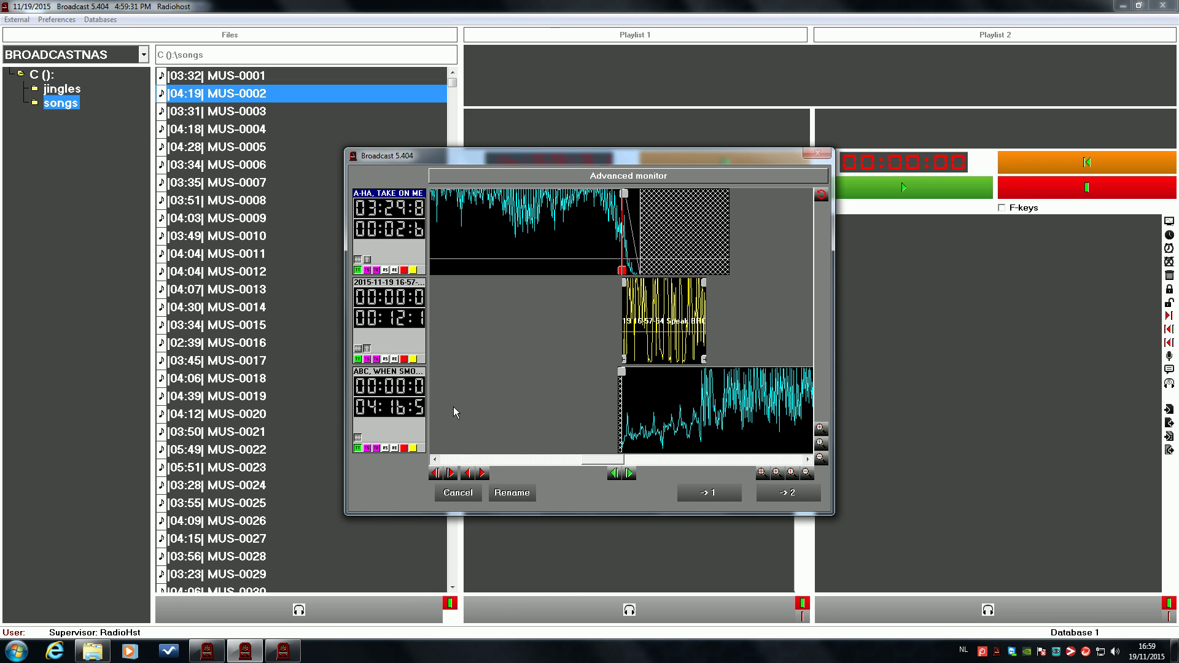
Step: Lower ABC's volume as a bed under the voice track and change an A-HA track option
right_click(409, 347)
left_click(460, 427)
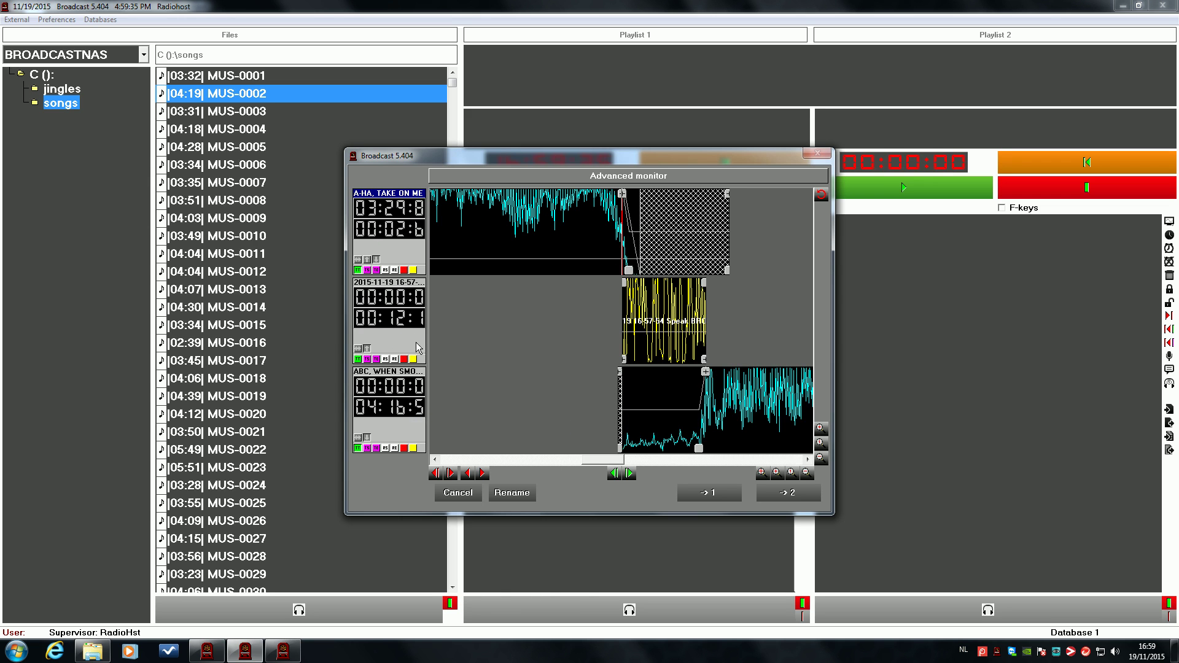
right_click(378, 261)
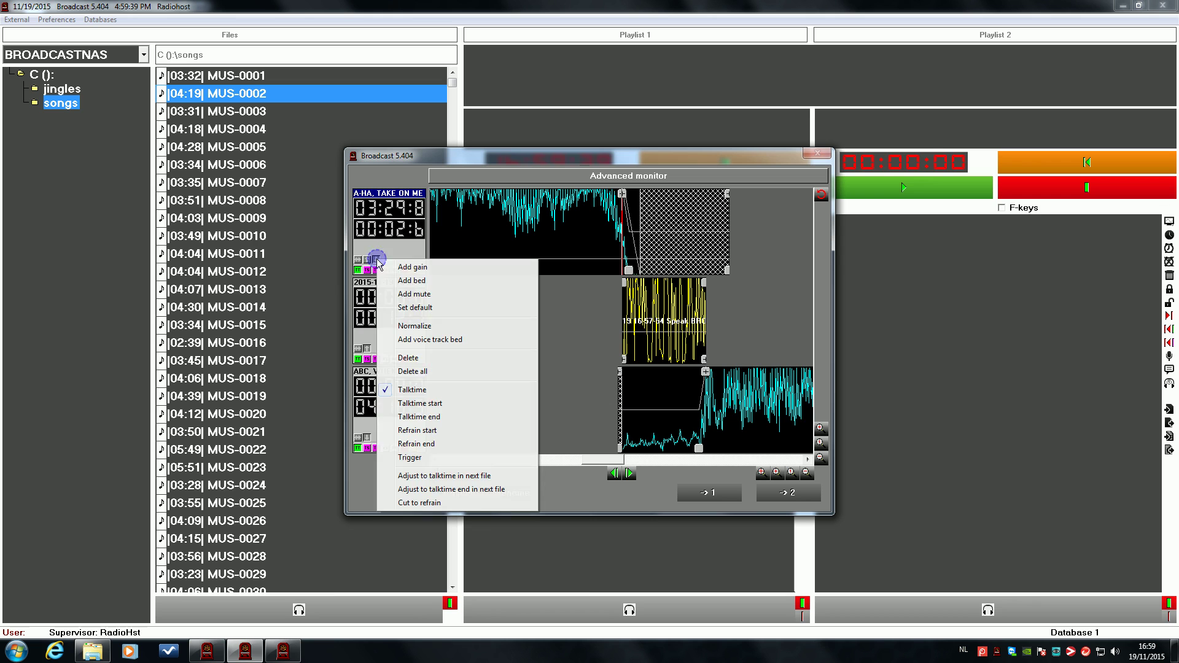
left_click(431, 356)
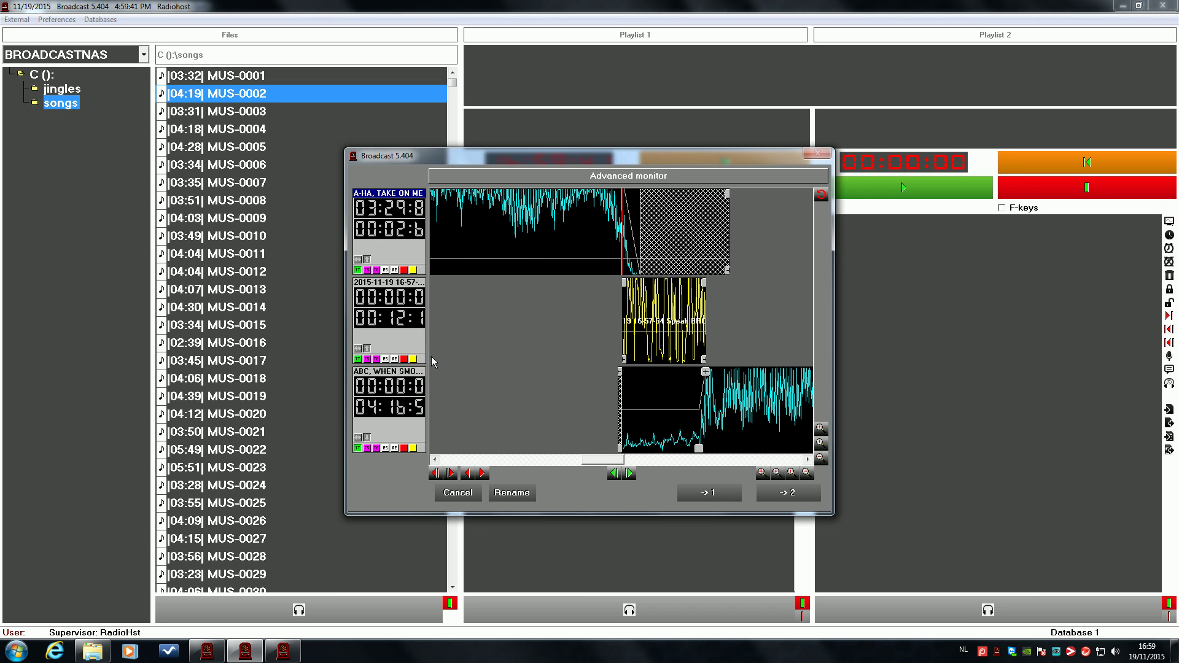
Step: Preview A-HA's ending, raise ABC's volume envelope slightly, and replay the segue
left_click(609, 252)
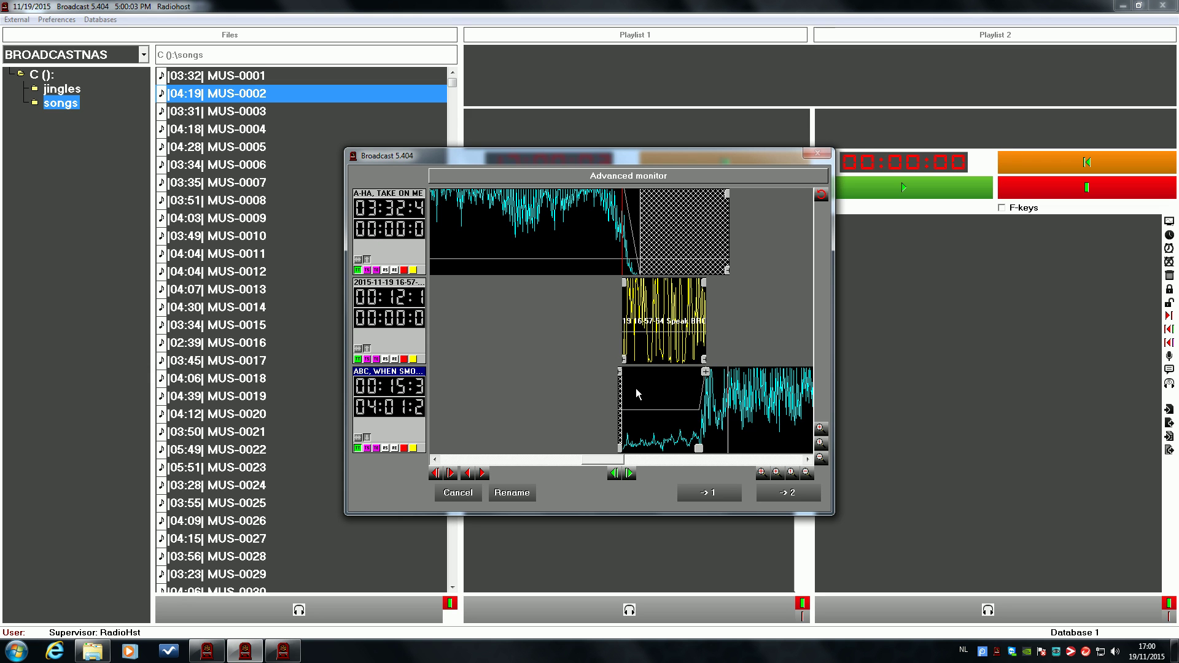
left_click_drag(639, 409, 638, 386)
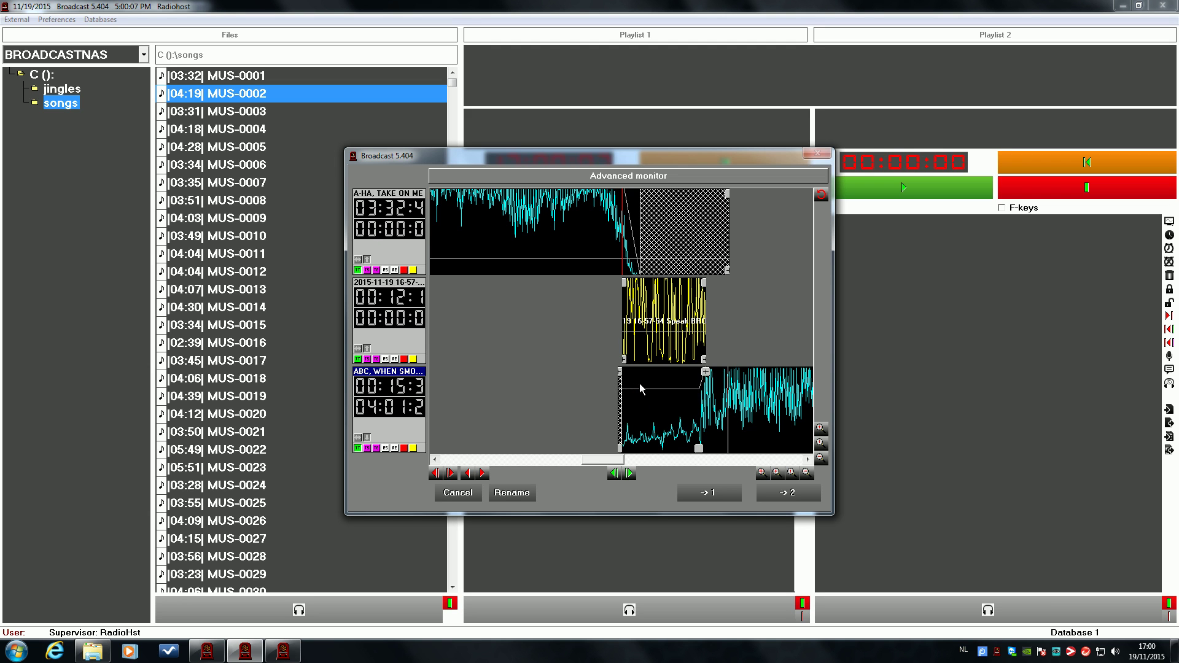
left_click(614, 256)
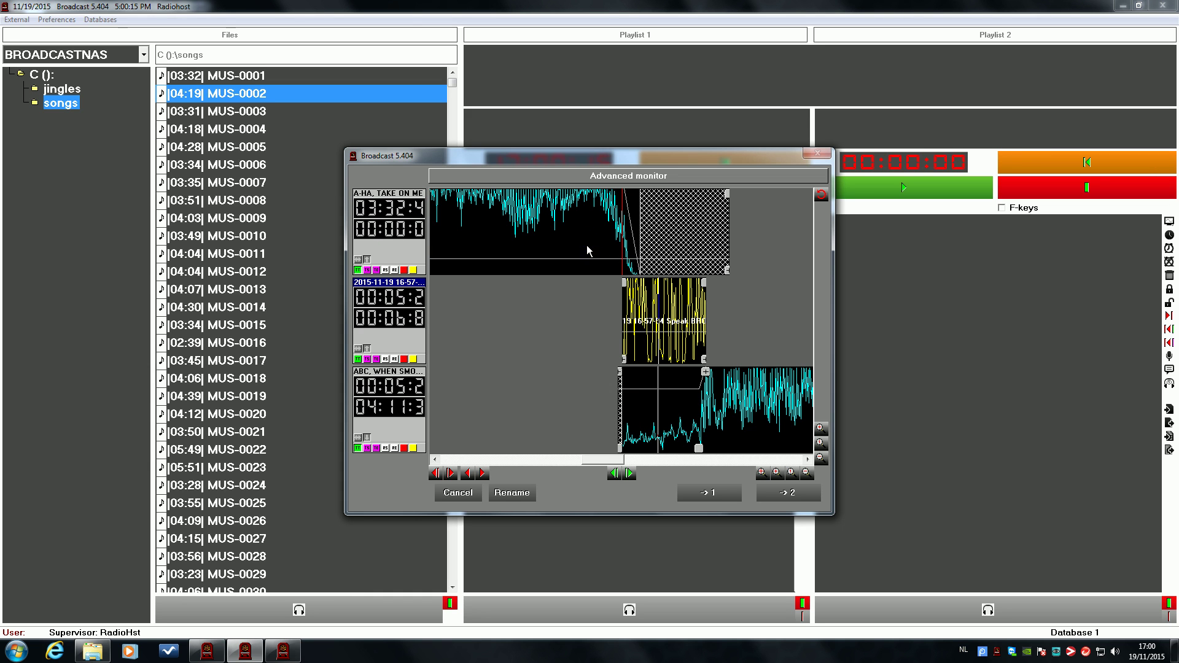
Step: Close Advanced monitor, returning to Playlist 1 with A-HA, Speak BROADCAST and ABC
left_click(513, 495)
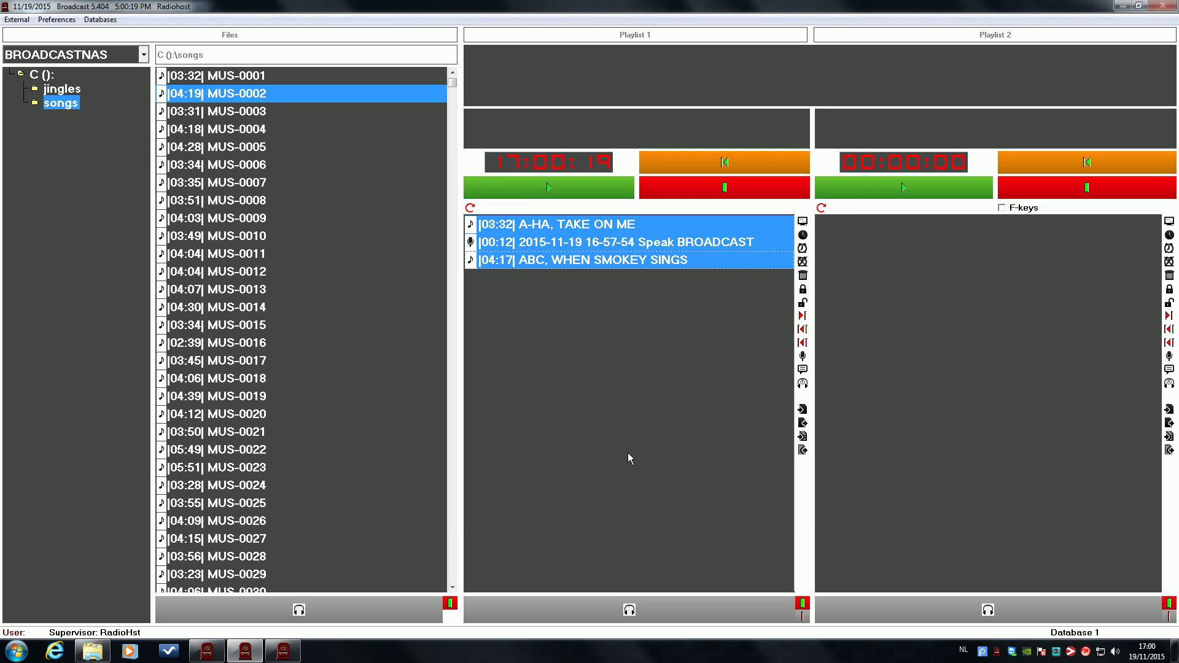